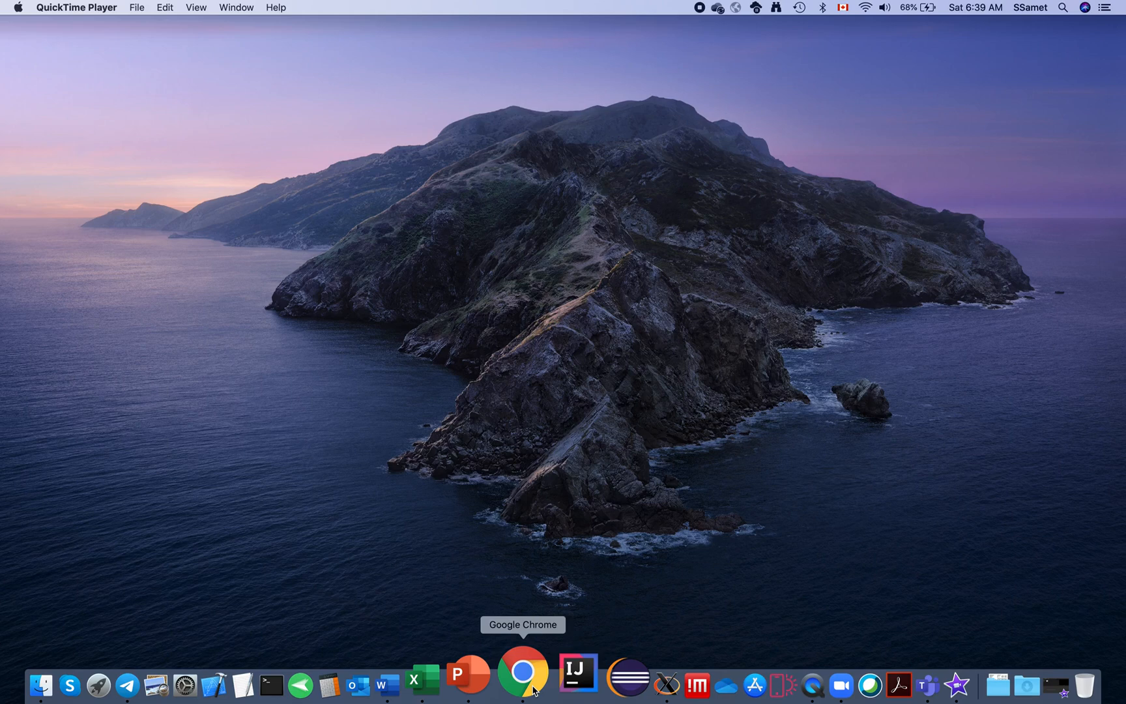
Start a new Google Chrome window from the Dock icon's menu
right_click(533, 687)
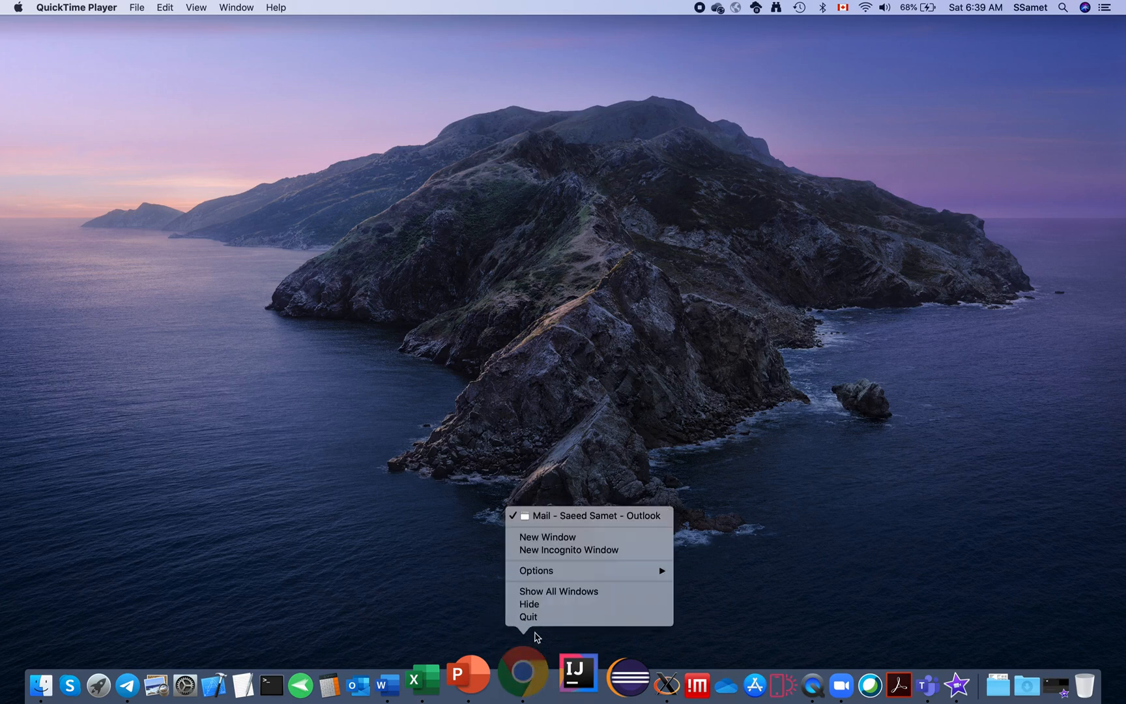
click(563, 537)
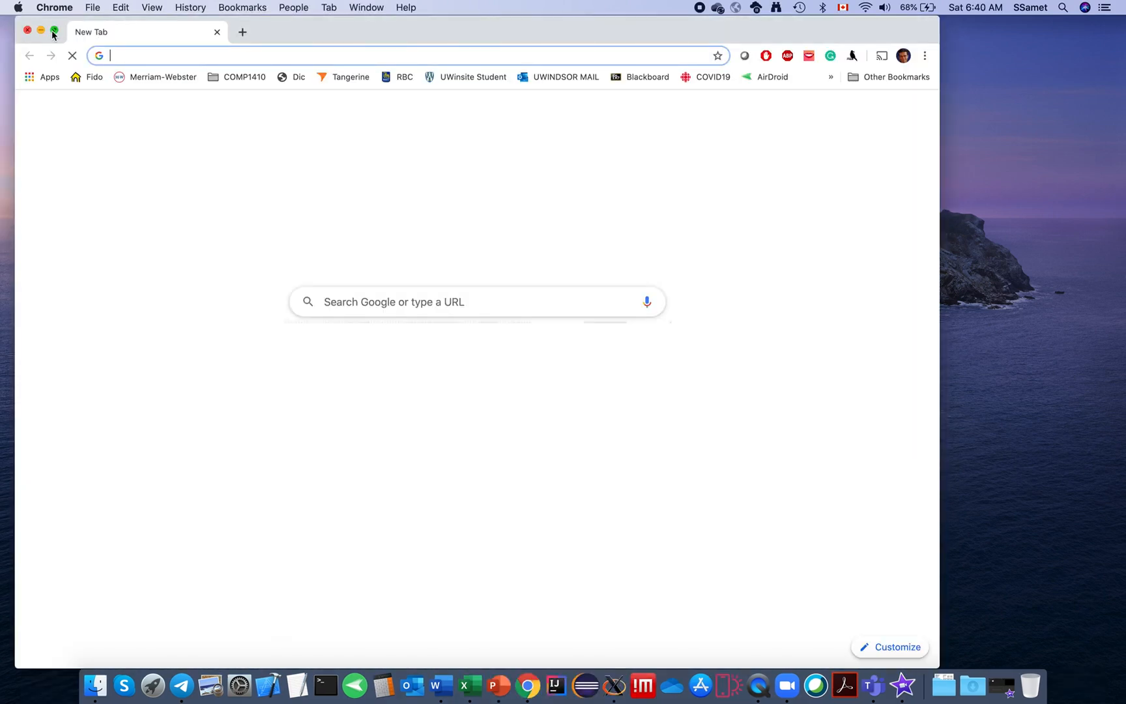
Fill the screen with Chrome and load help.cs.uwindsor.ca
click(53, 33)
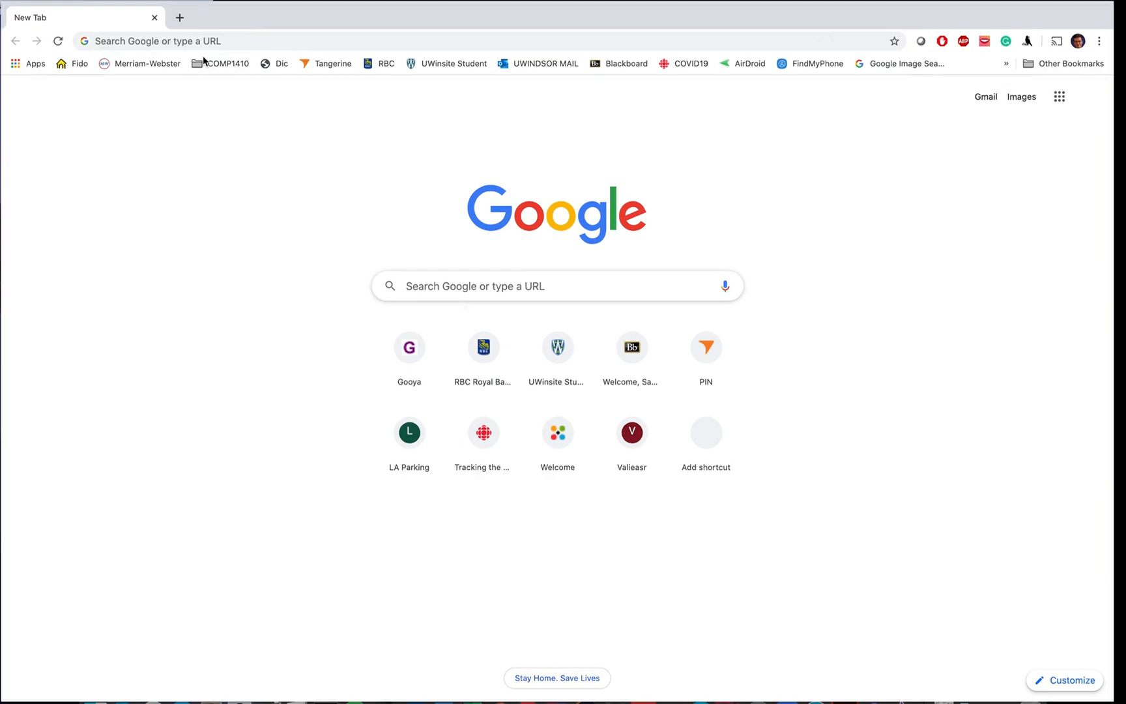
click(234, 41)
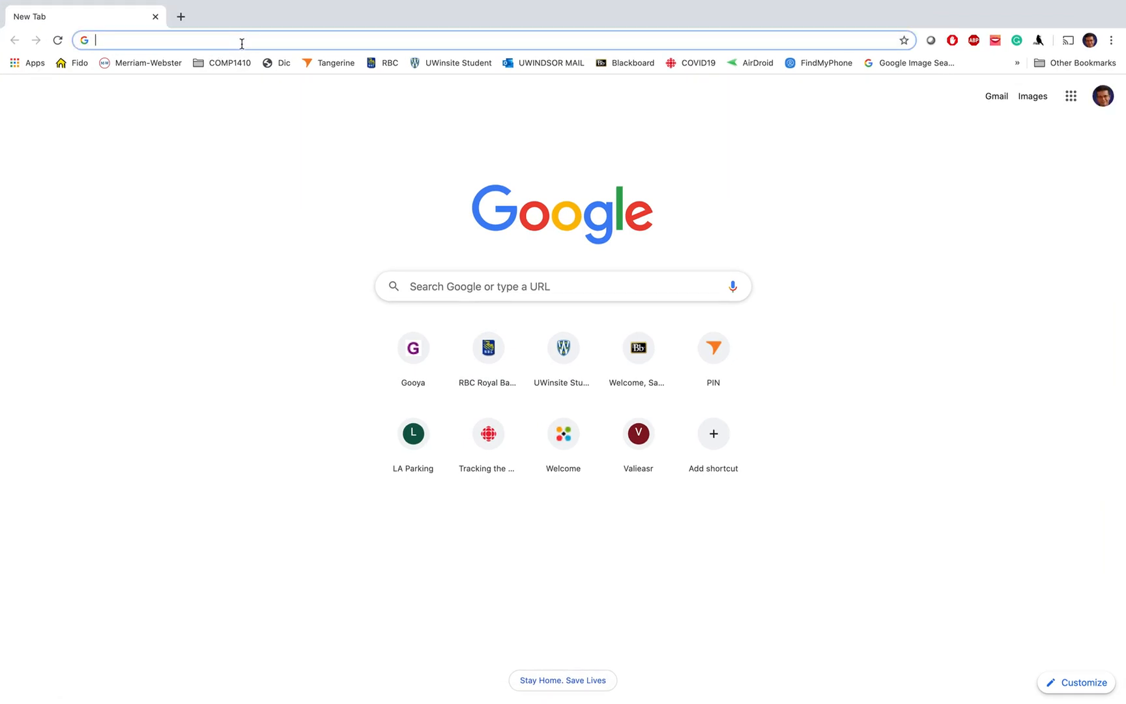
text(help.c)
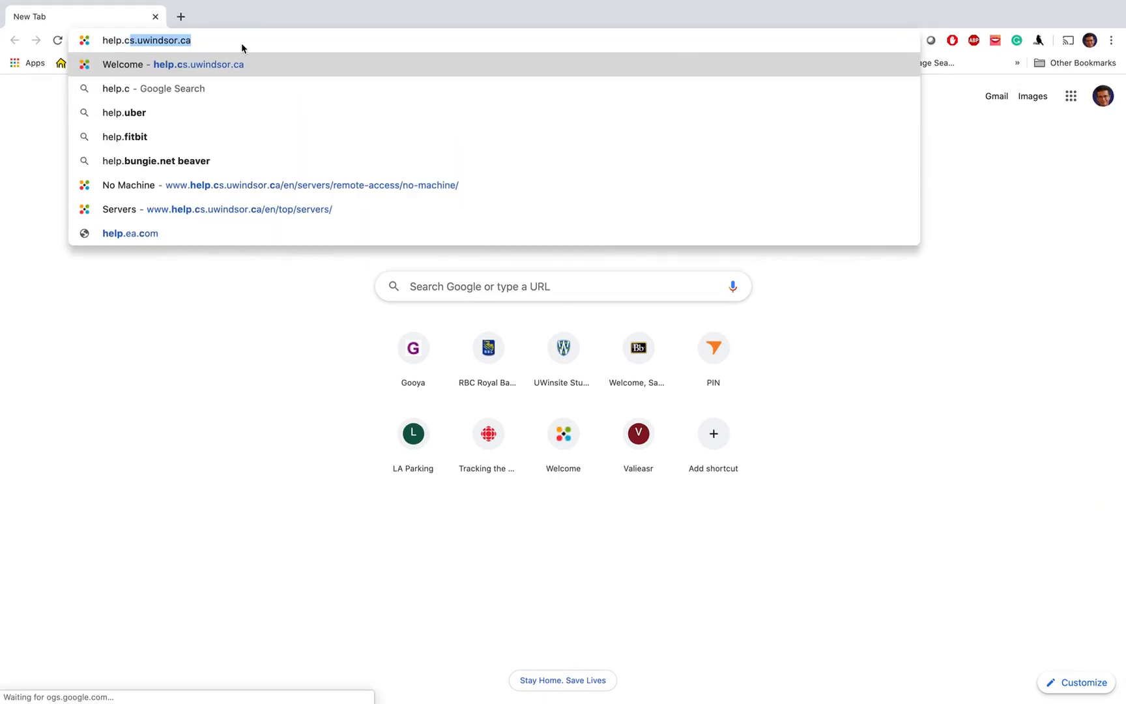
text(s.)
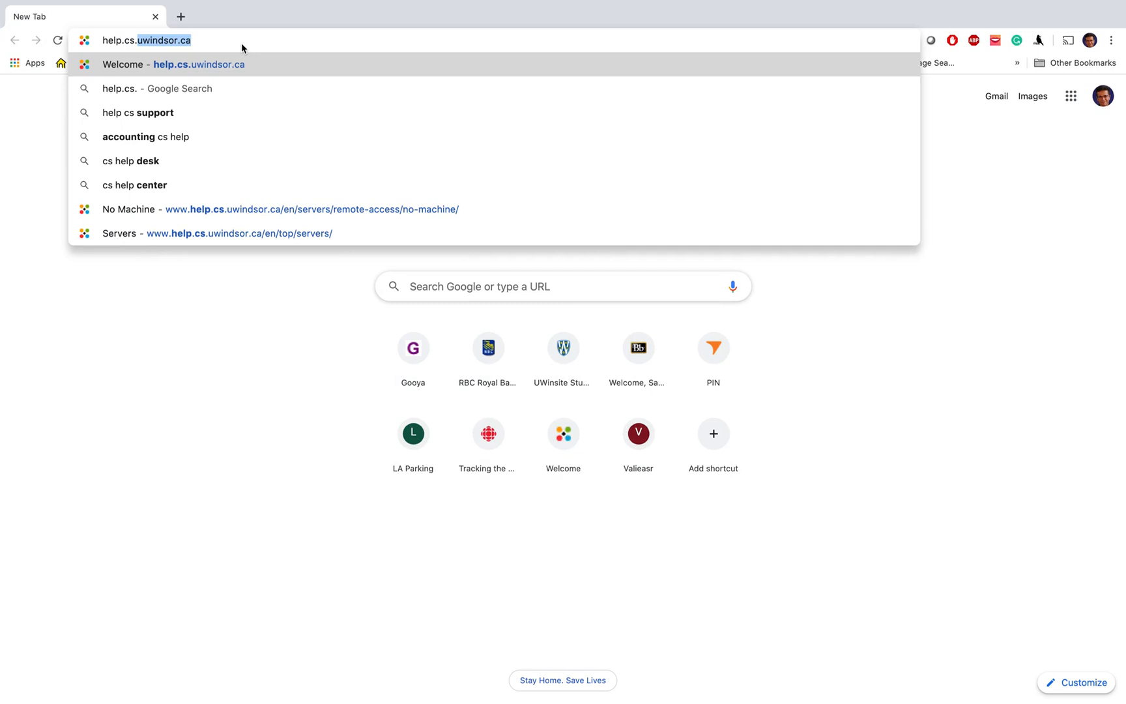
text(uwin)
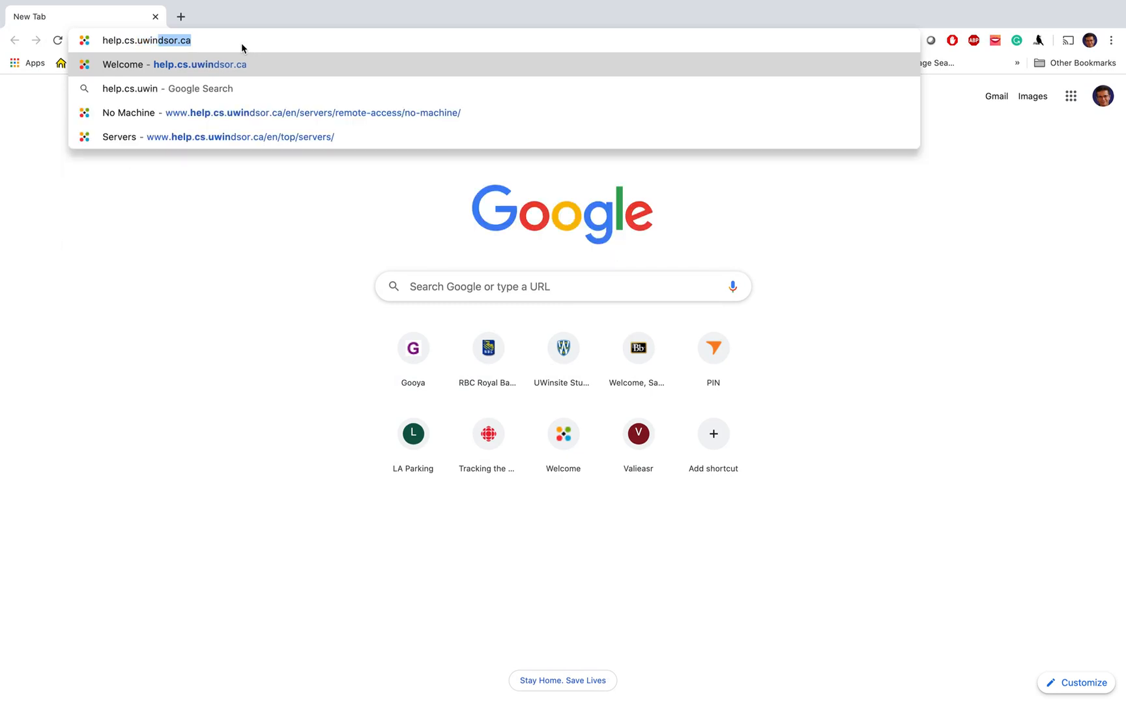
key(Return)
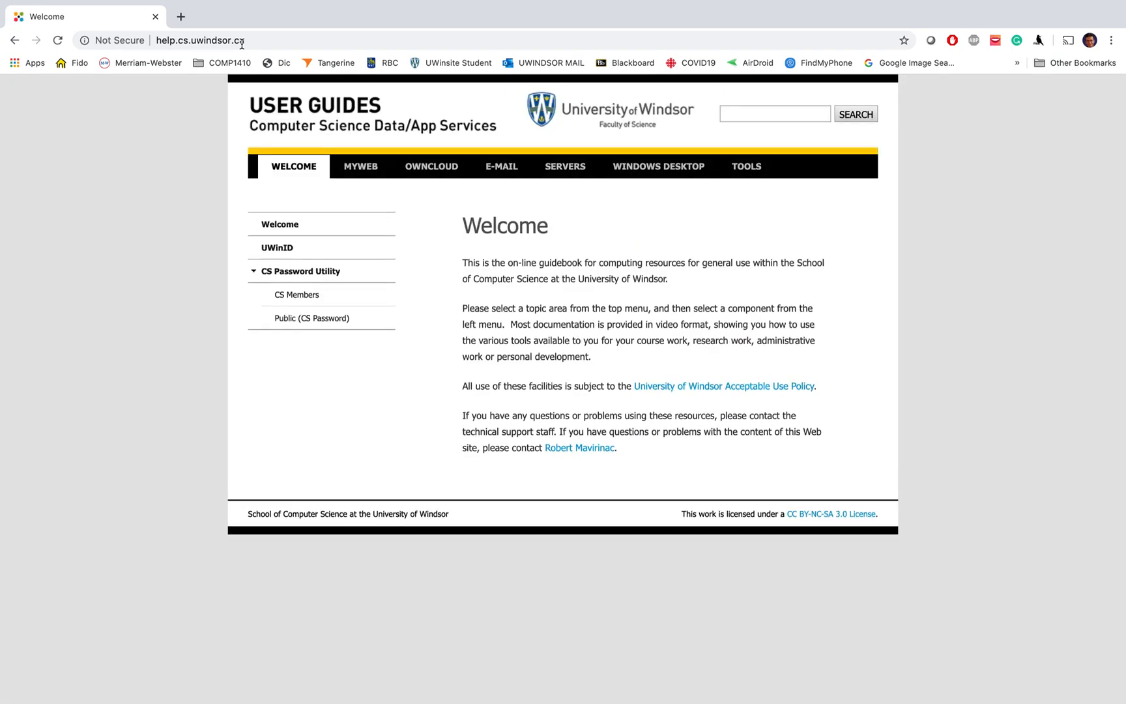
Go to the Servers section and its No Machine (Desktop) remote-access guide
click(570, 168)
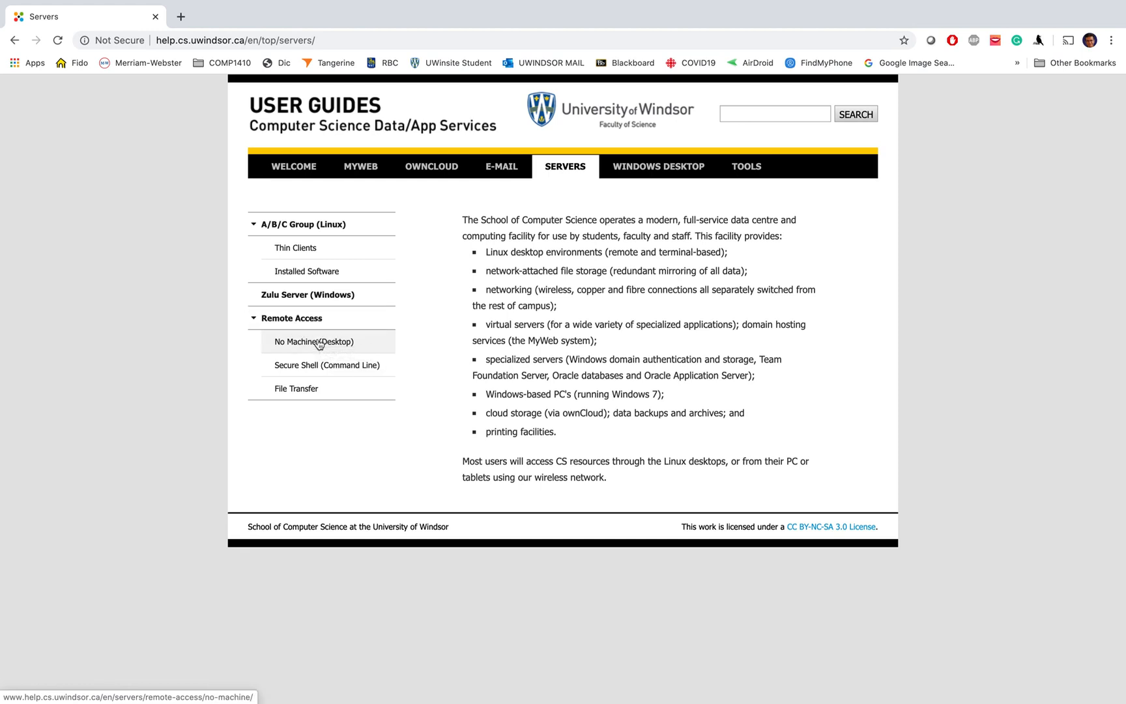
click(319, 342)
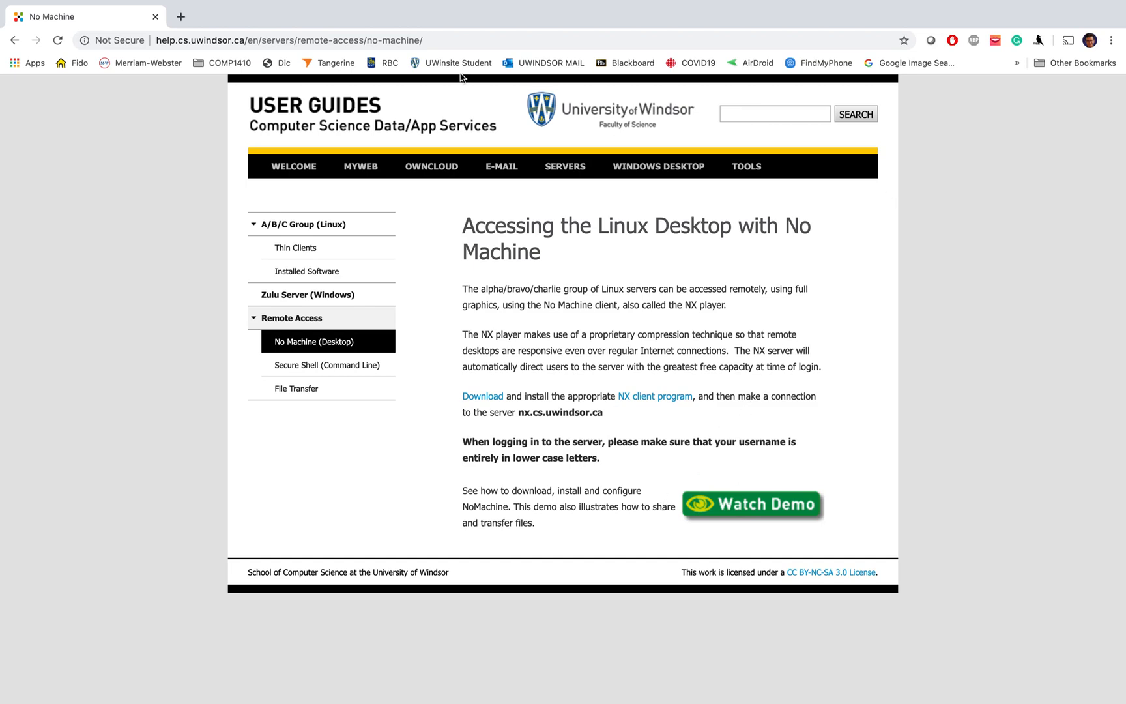
Leave Chrome's full screen and launch NoMachine from the Dock
click(39, 12)
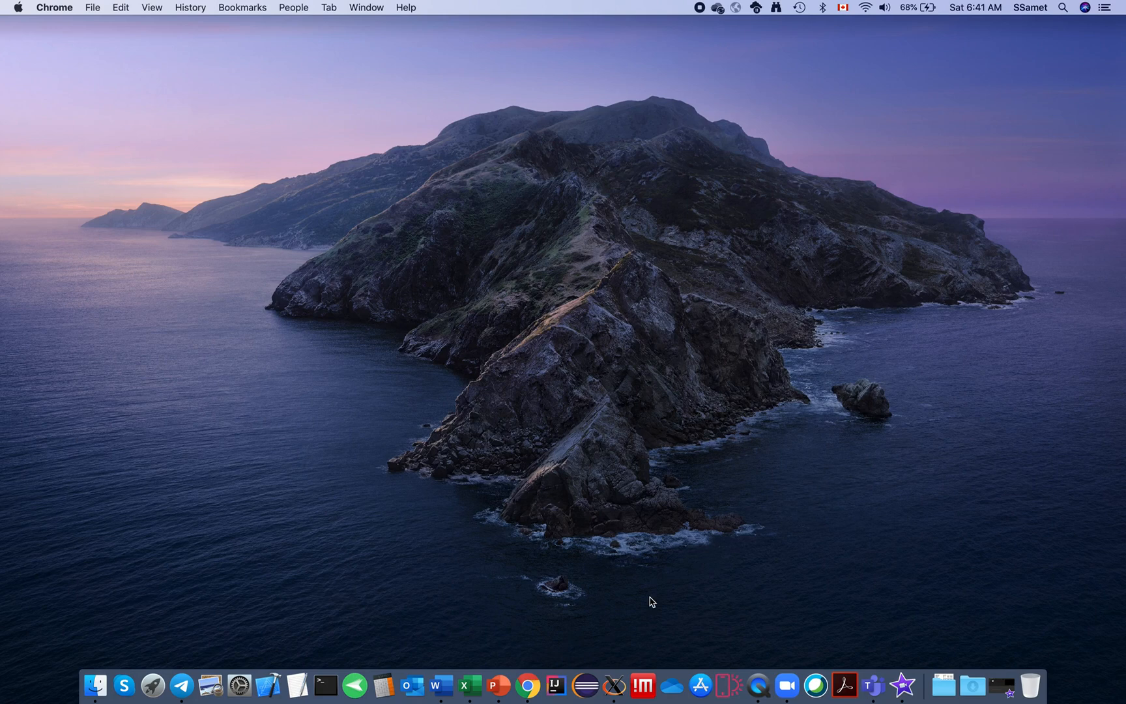
click(645, 688)
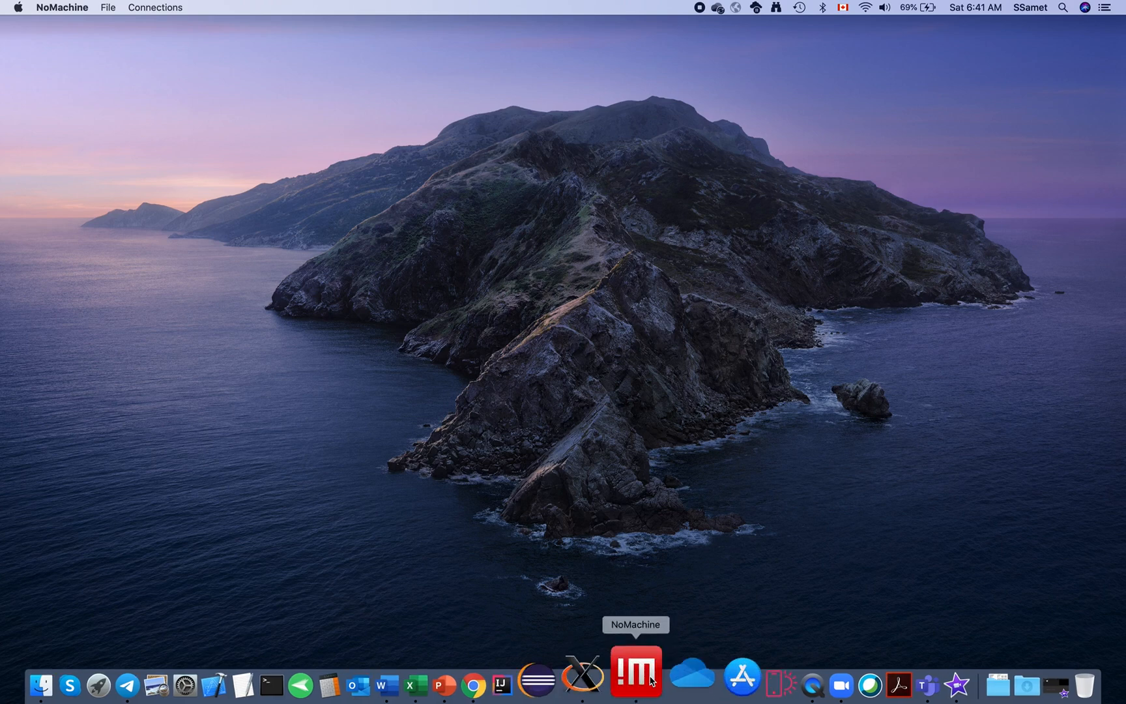
Connect to the recent 'Computer Science, Linux SSH' server and dismiss the welcome tips
click(651, 682)
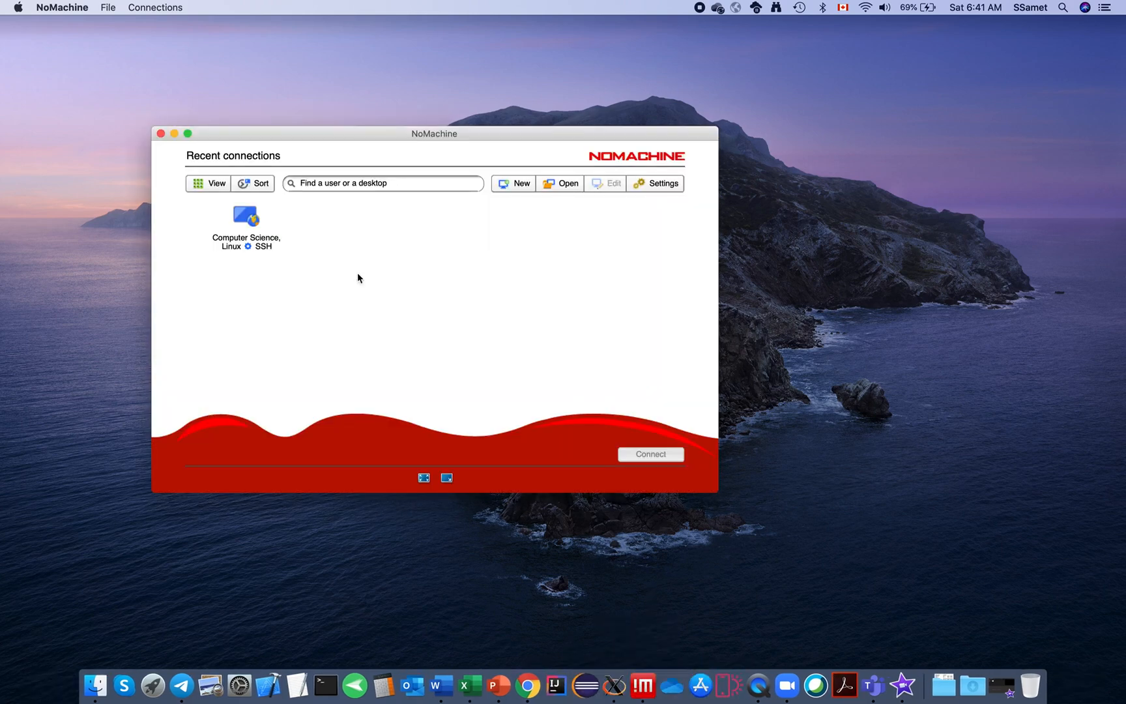
click(247, 227)
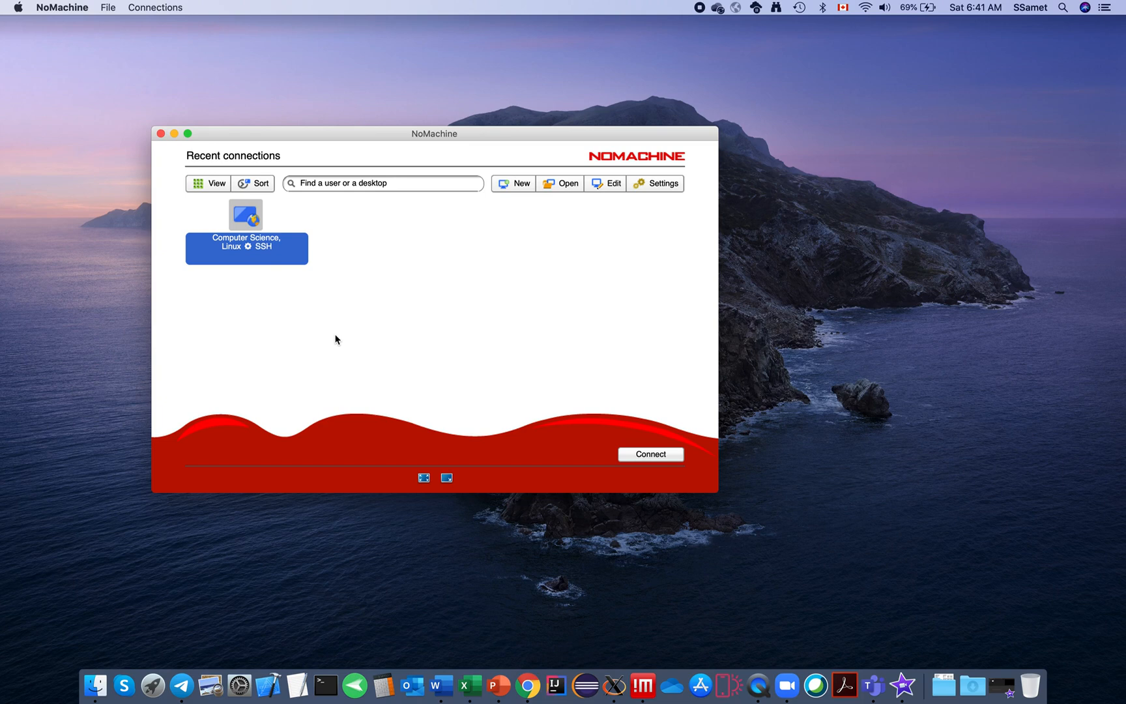
double_click(244, 220)
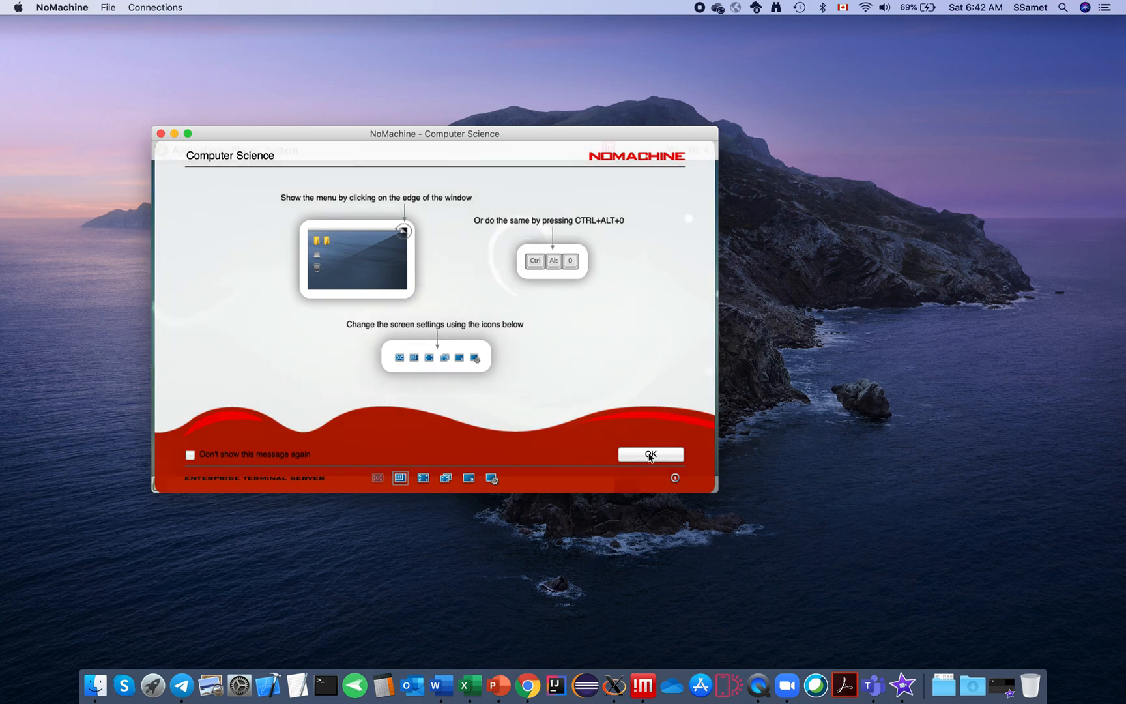
click(650, 454)
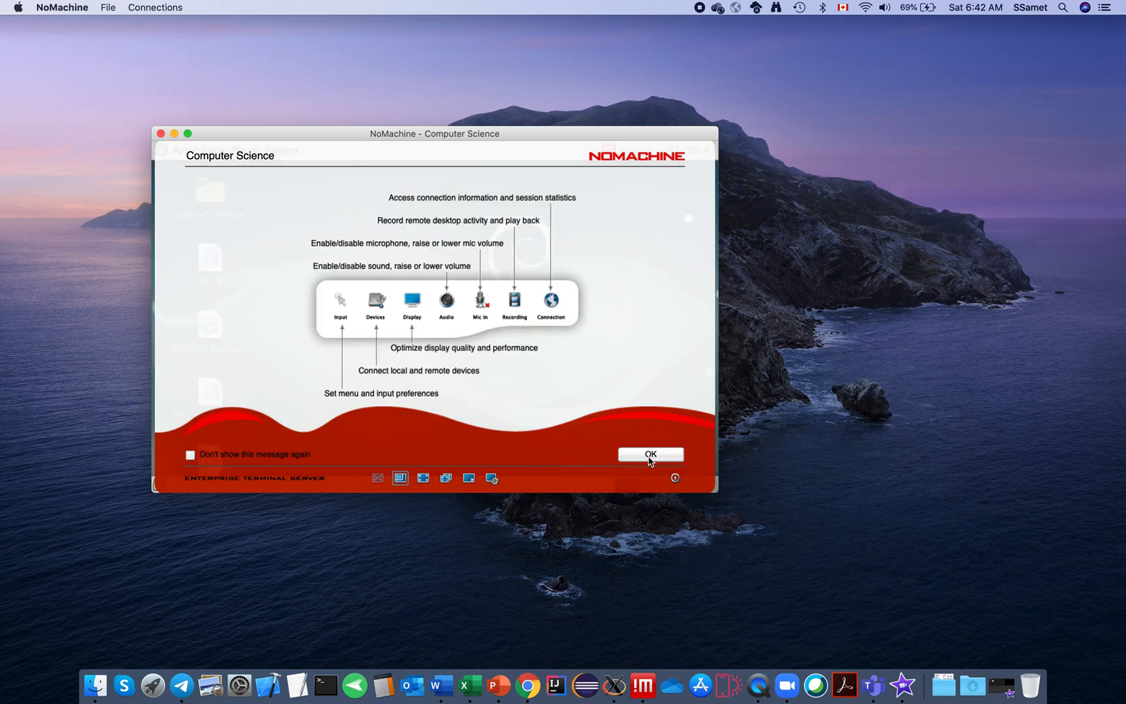
click(650, 455)
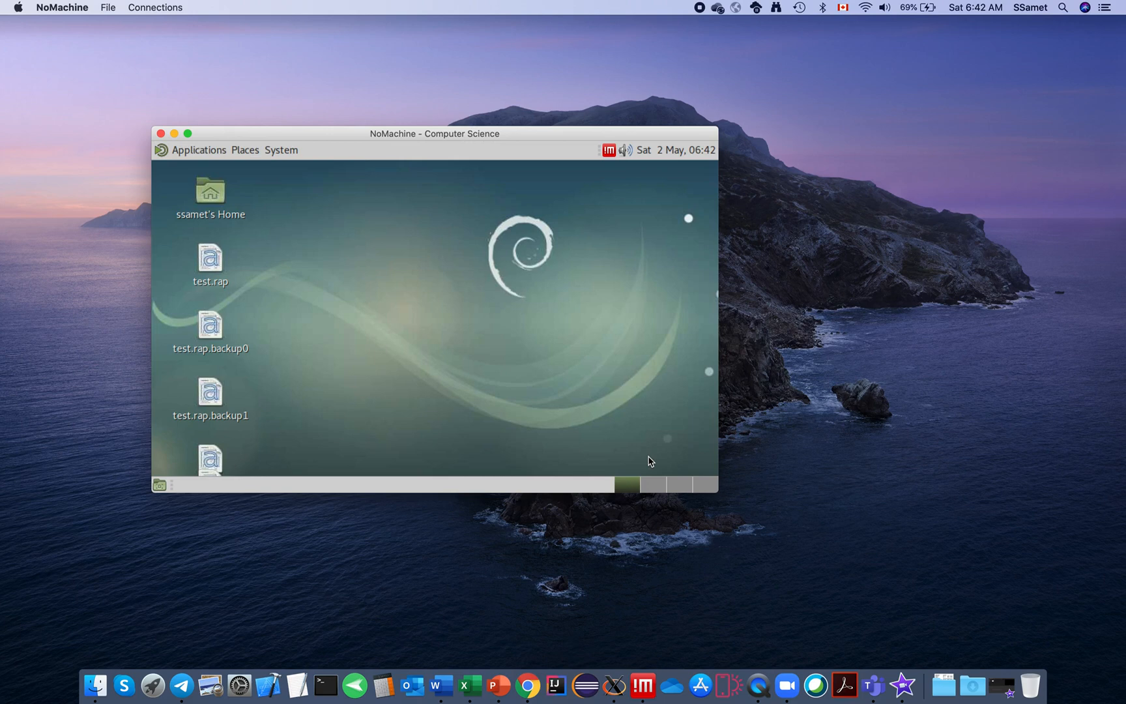
Fill the screen with the remote Debian desktop and list the Applications > Education programs
click(187, 133)
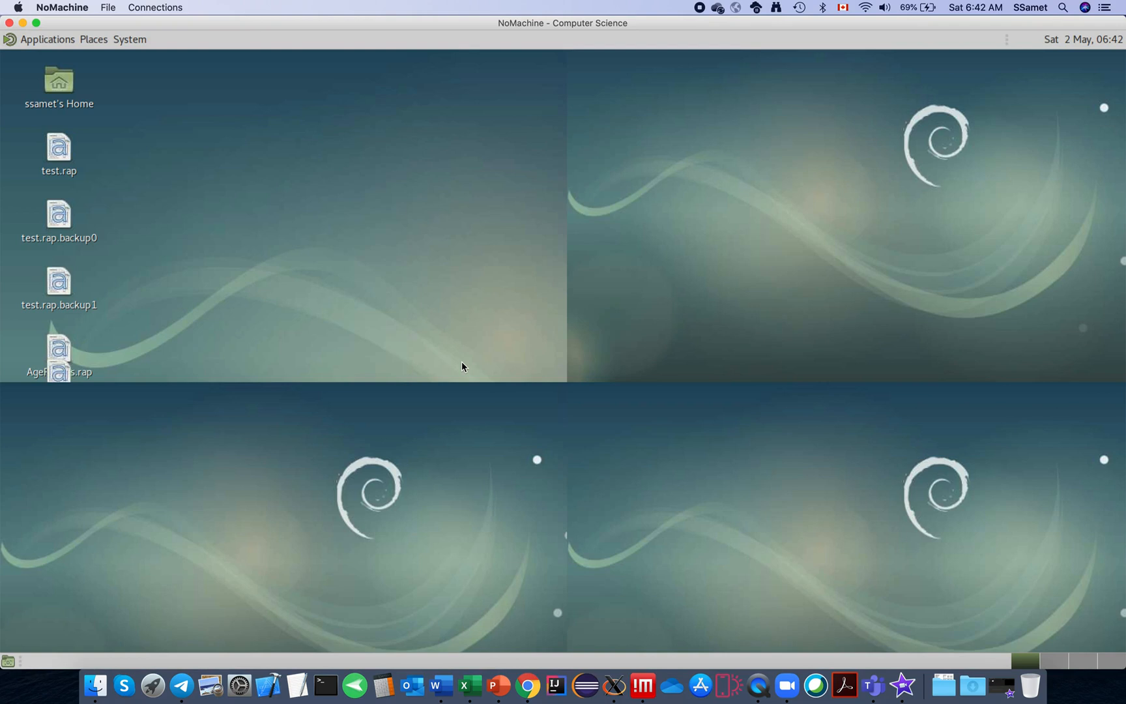
click(57, 43)
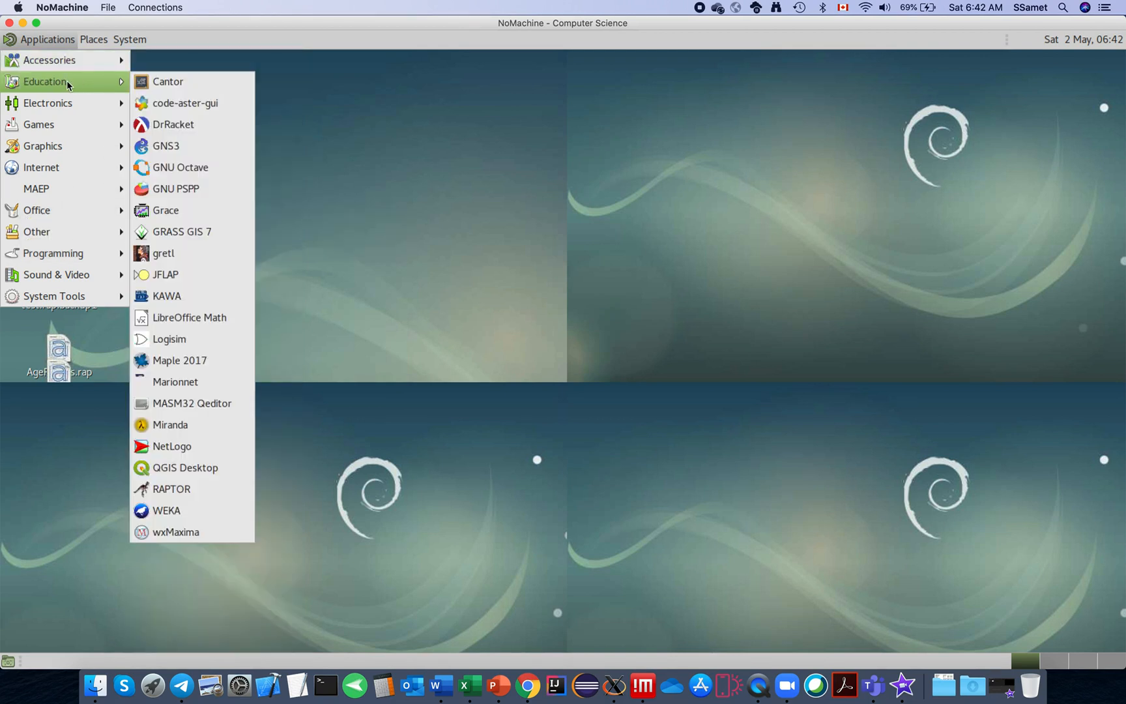
mouse_move(46, 81)
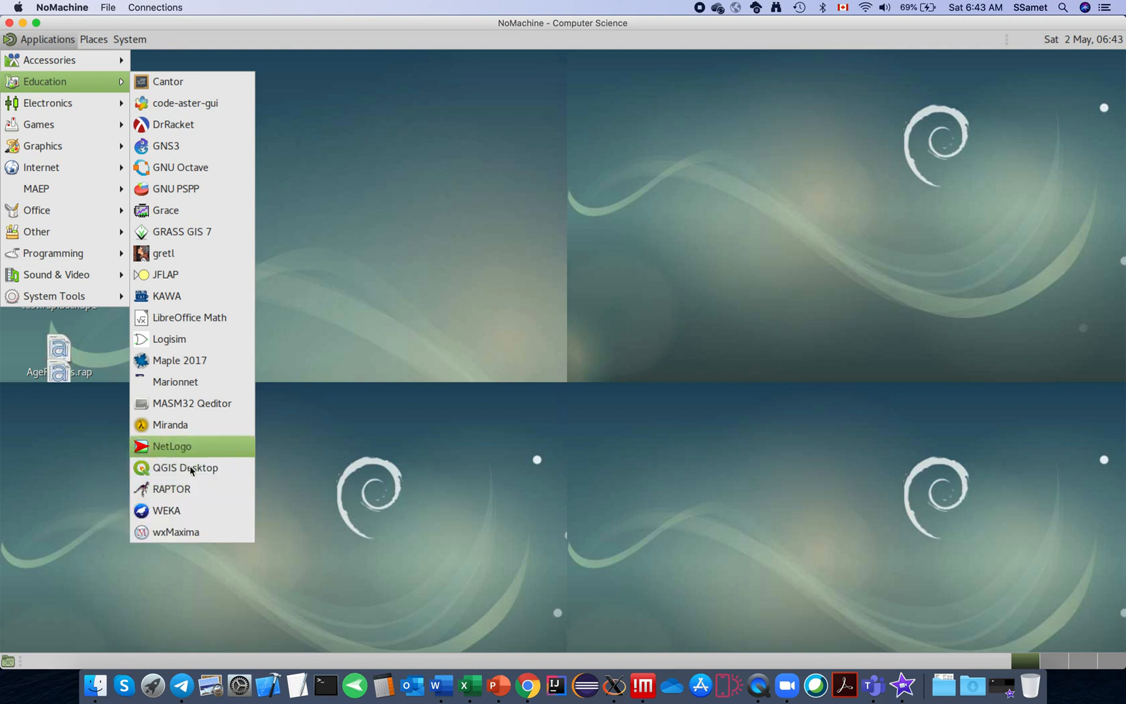
Launch RAPTOR from the Education menu, then reopen the Applications list
click(183, 489)
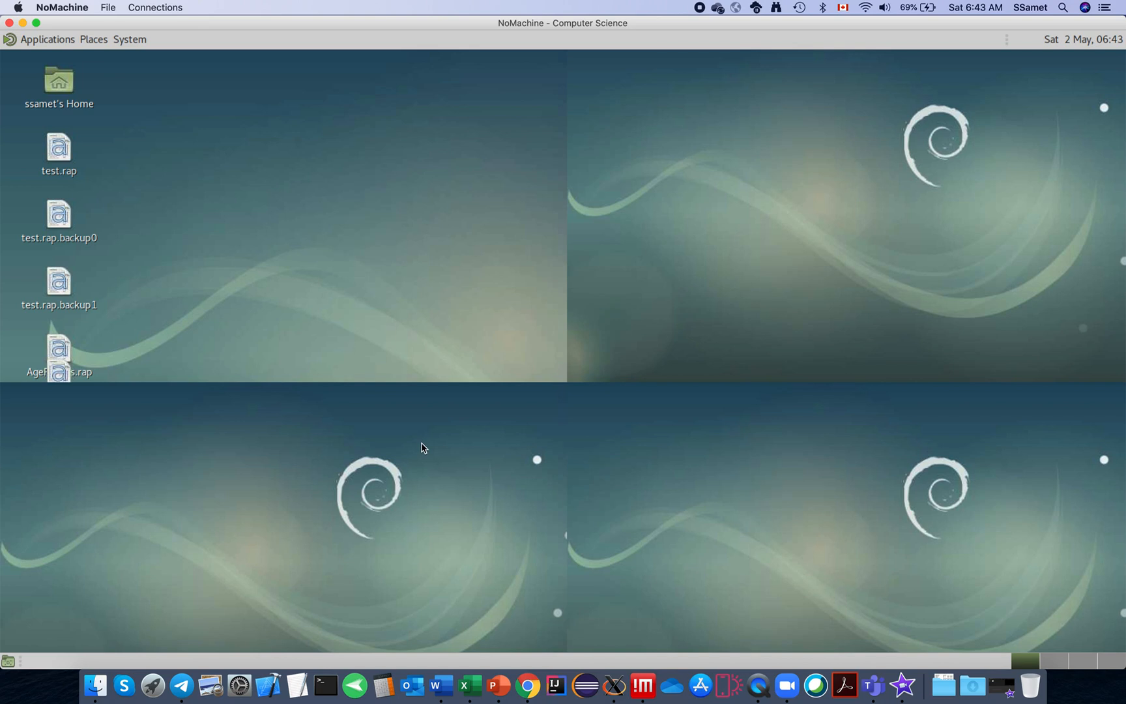
click(48, 40)
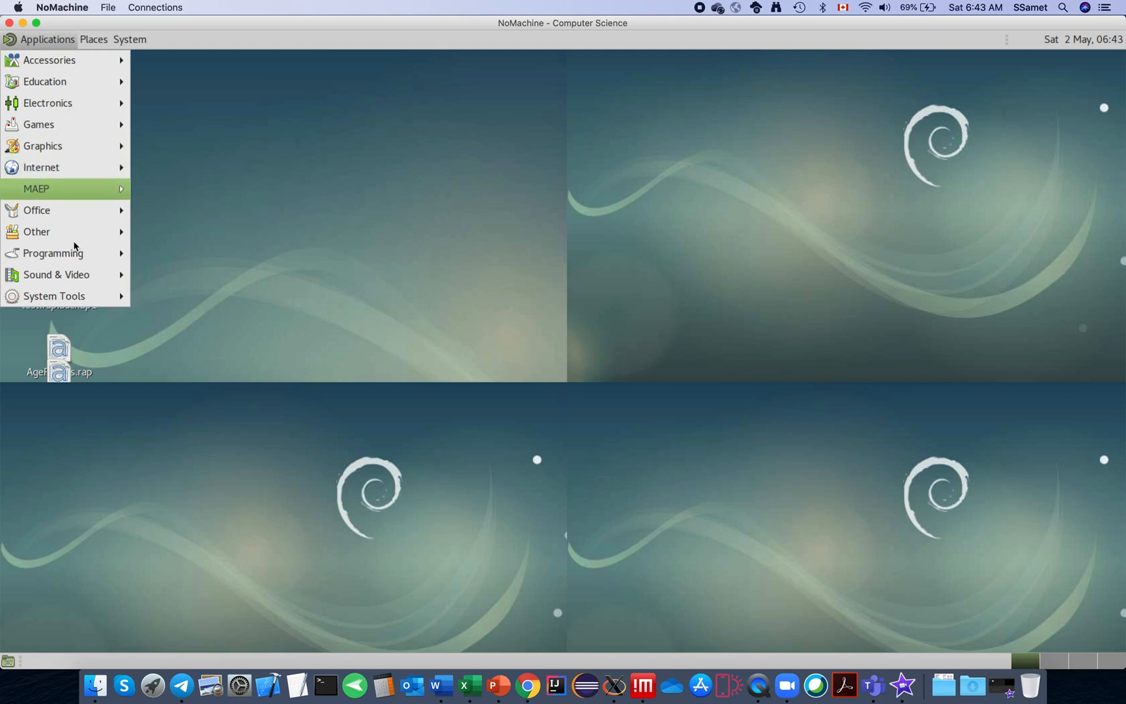
mouse_move(53, 252)
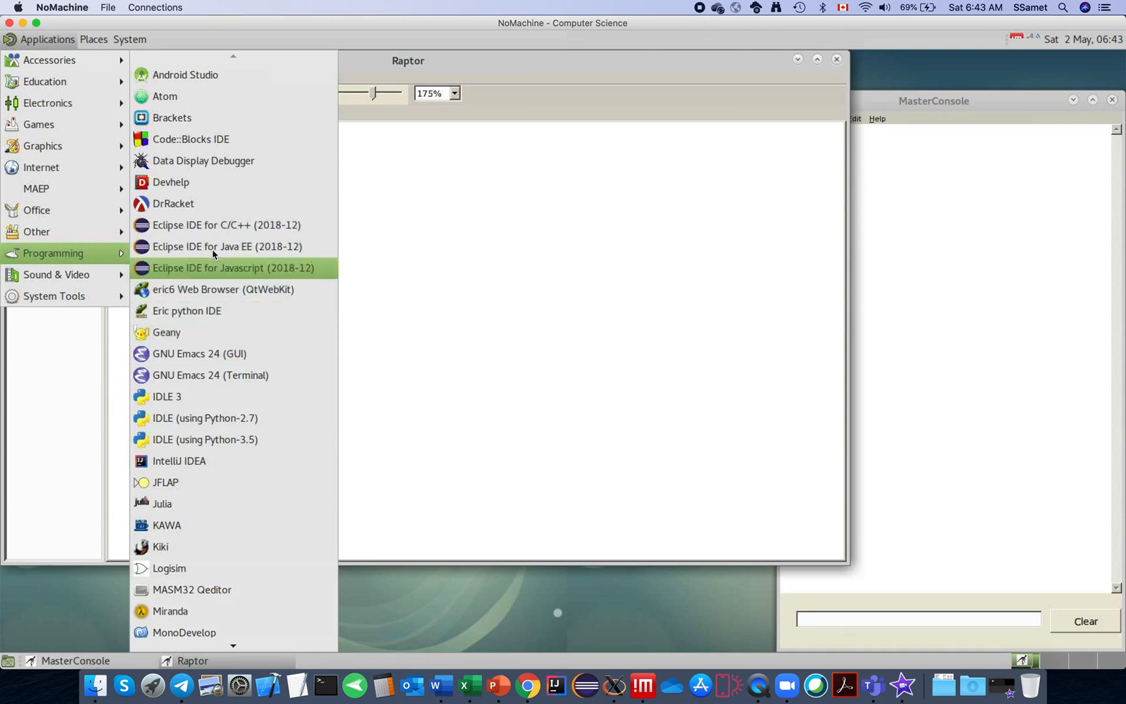
Dismiss the menu and drag Raptor's corner to shrink it beside the MasterConsole
click(458, 387)
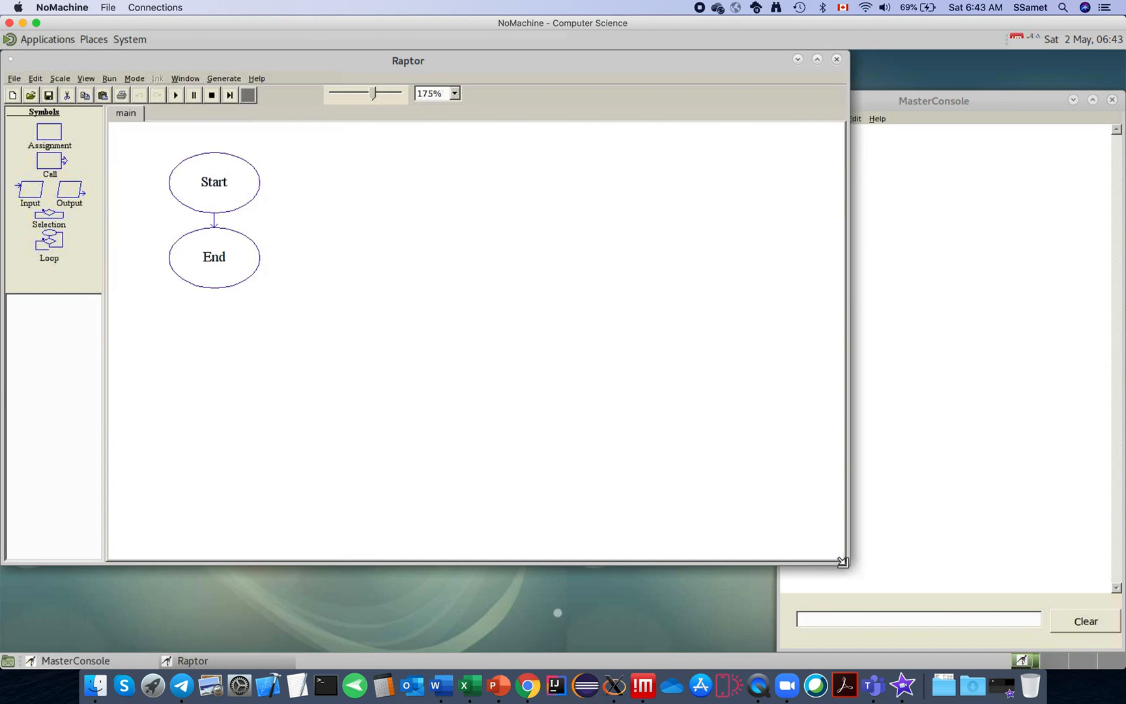
mouse_move(842, 561)
mouse_down()
mouse_move(693, 488)
mouse_move(712, 504)
mouse_up()
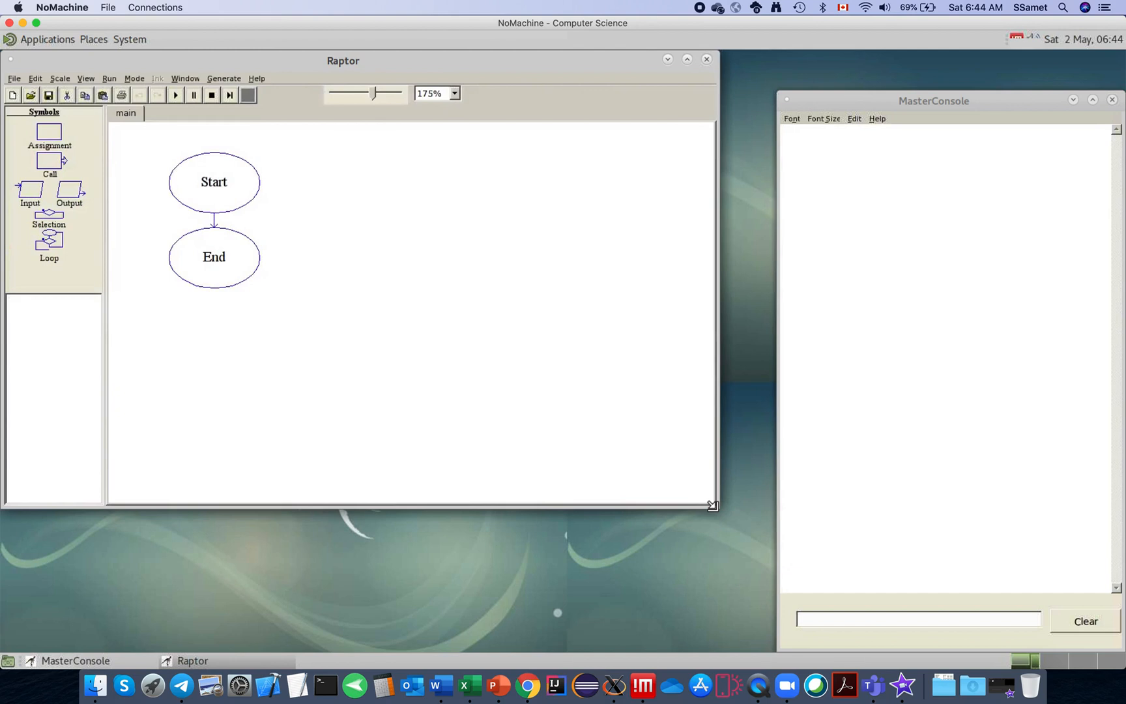